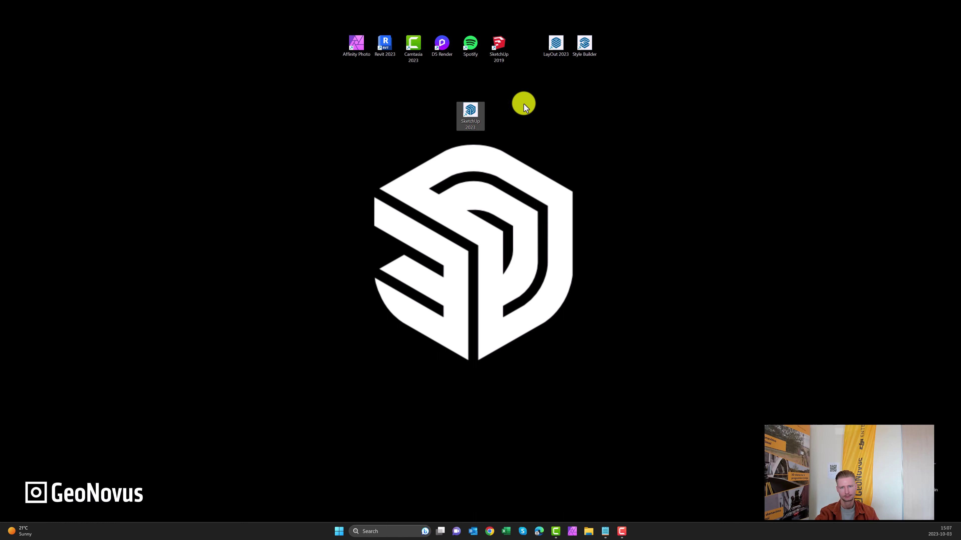
- Launch SketchUp 2023 and begin signing in from the Welcome to SketchUp window
{"action": "left_click", "coordinate": [524, 103]}
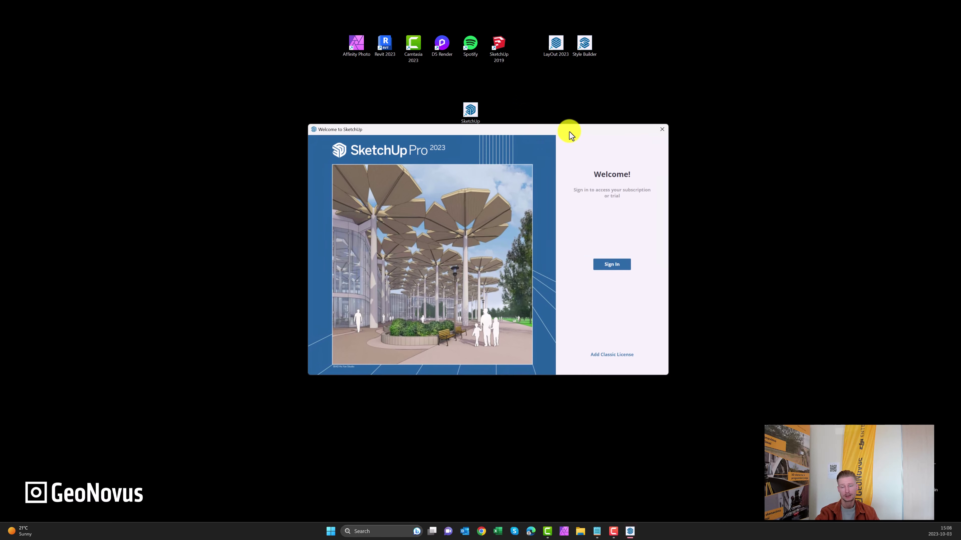
{"action": "left_click_drag", "start_coordinate": [562, 143], "coordinate": [573, 141]}
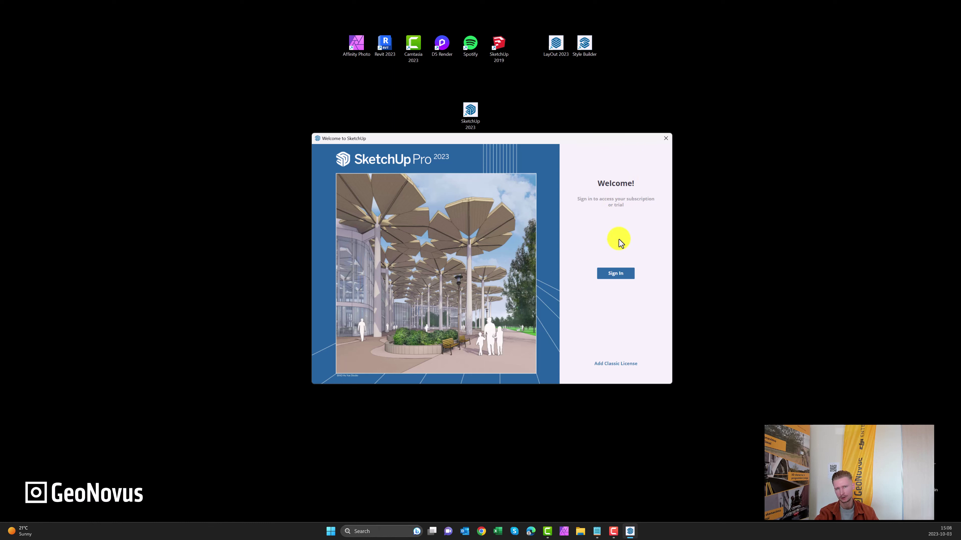
{"action": "left_click", "coordinate": [614, 275]}
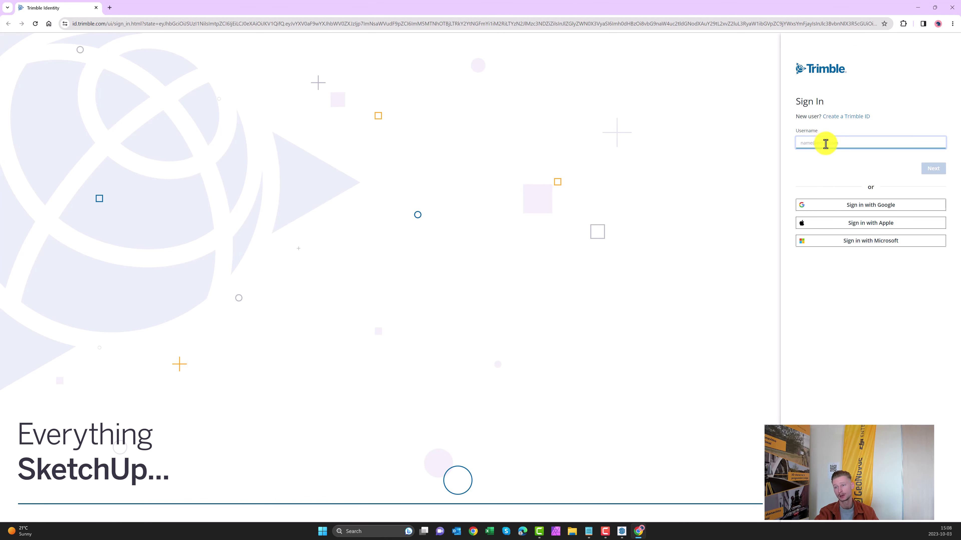
- Sign in to Trimble Identity with the saved account username and the account password
{"action": "left_click", "coordinate": [810, 143]}
{"action": "key", "text": "ctrl+v"}
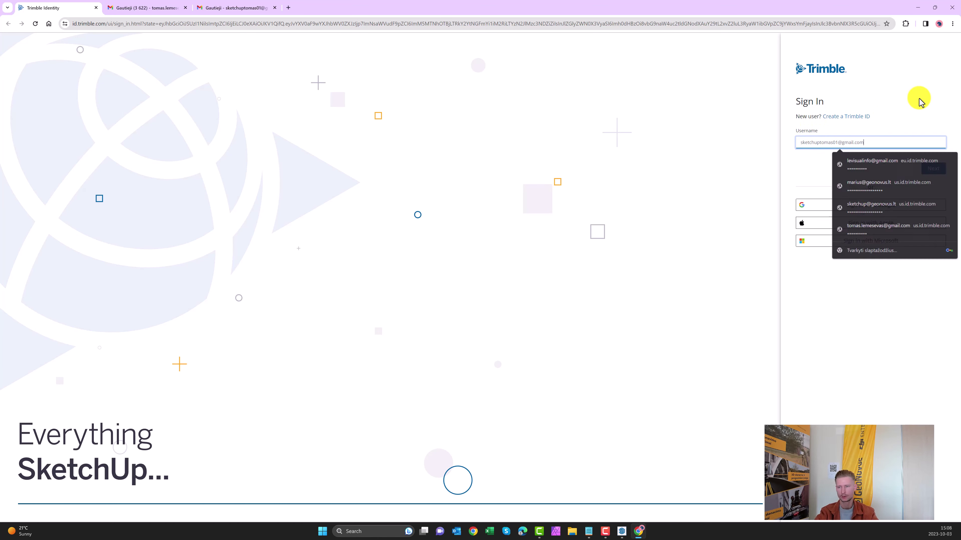
{"action": "left_click", "coordinate": [930, 168]}
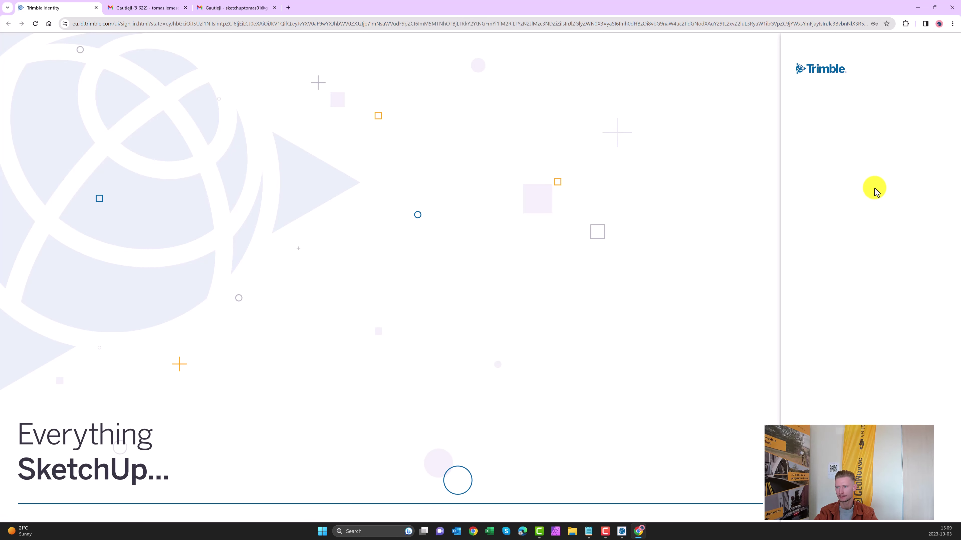
{"action": "left_click", "coordinate": [860, 146]}
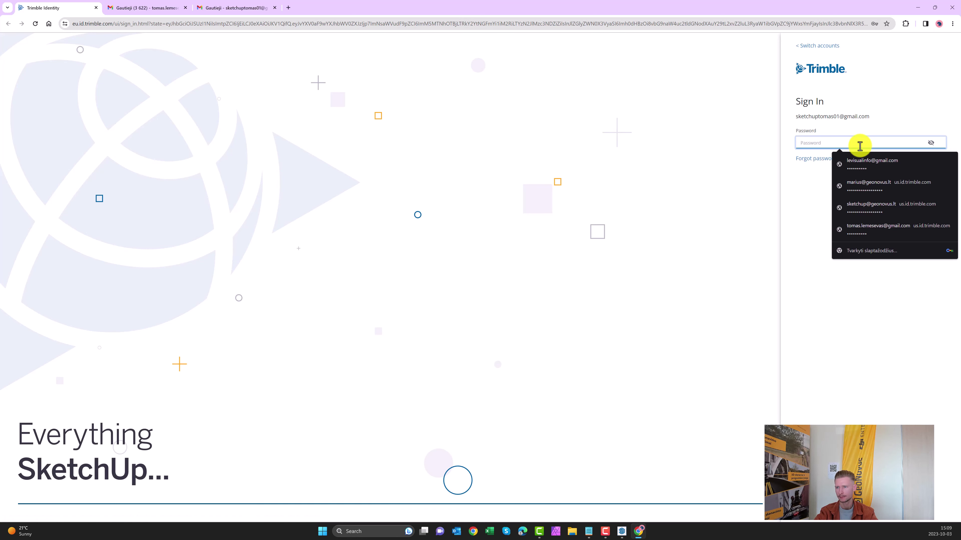
{"action": "type", "text": "••"}
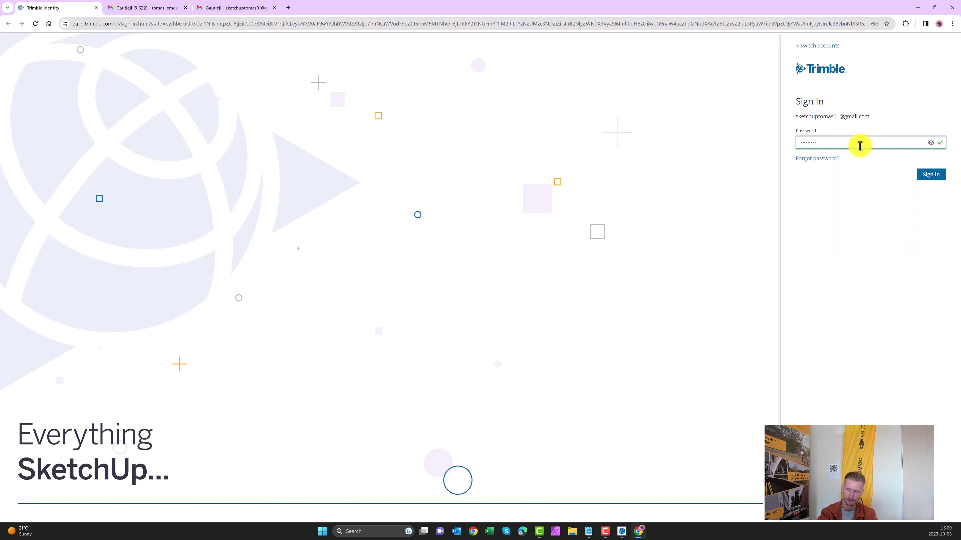
{"action": "key", "text": "Return"}
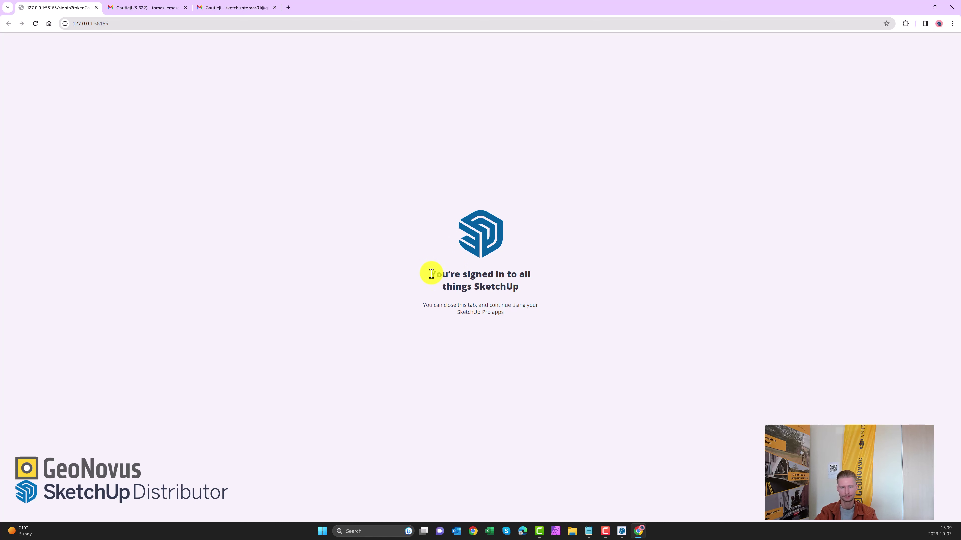
- Confirm the signed-in message, then minimize the browser to return to SketchUp
{"action": "left_click_drag", "start_coordinate": [432, 274], "coordinate": [550, 315]}
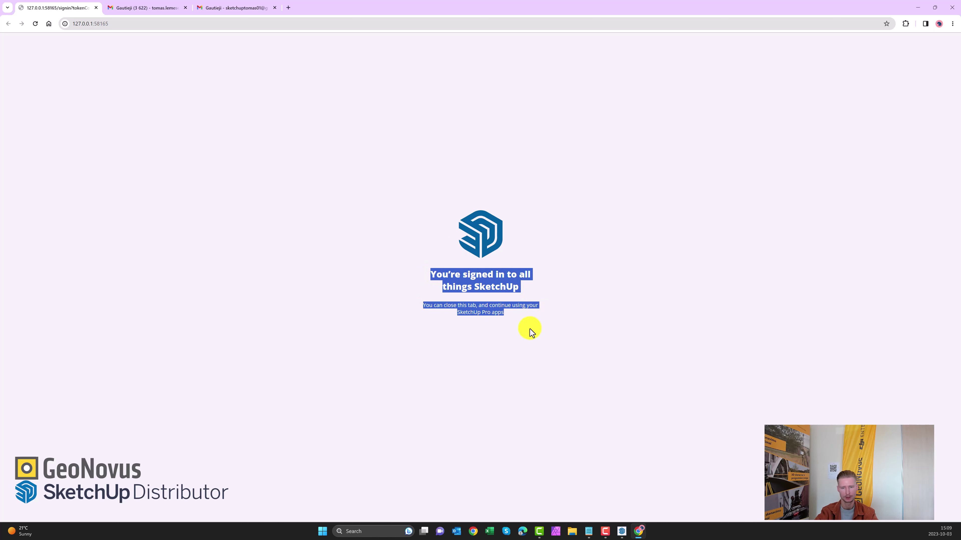
{"action": "left_click", "coordinate": [556, 279]}
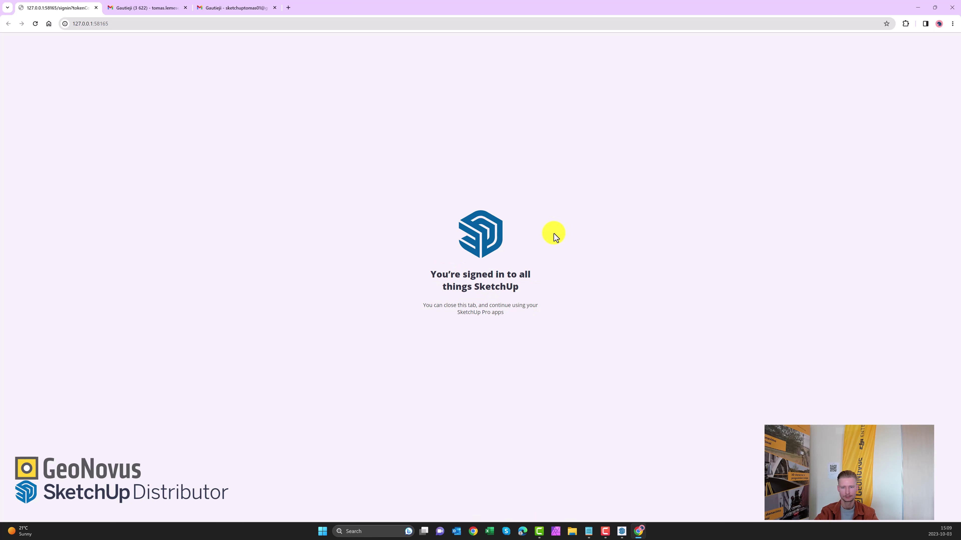
{"action": "left_click", "coordinate": [920, 10]}
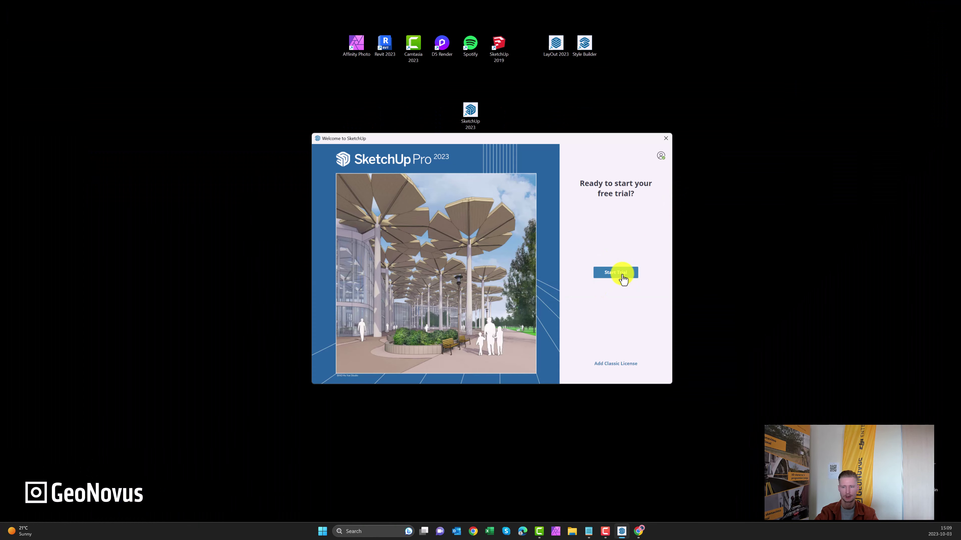
- Start the SketchUp free trial and review the Home page templates and recent files
{"action": "left_click", "coordinate": [622, 279]}
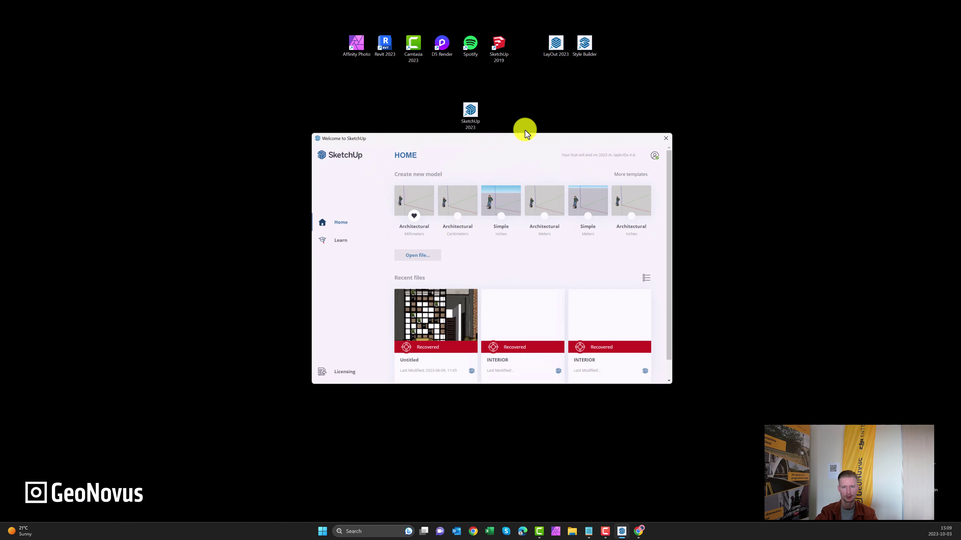
{"action": "left_click_drag", "start_coordinate": [403, 152], "coordinate": [443, 175]}
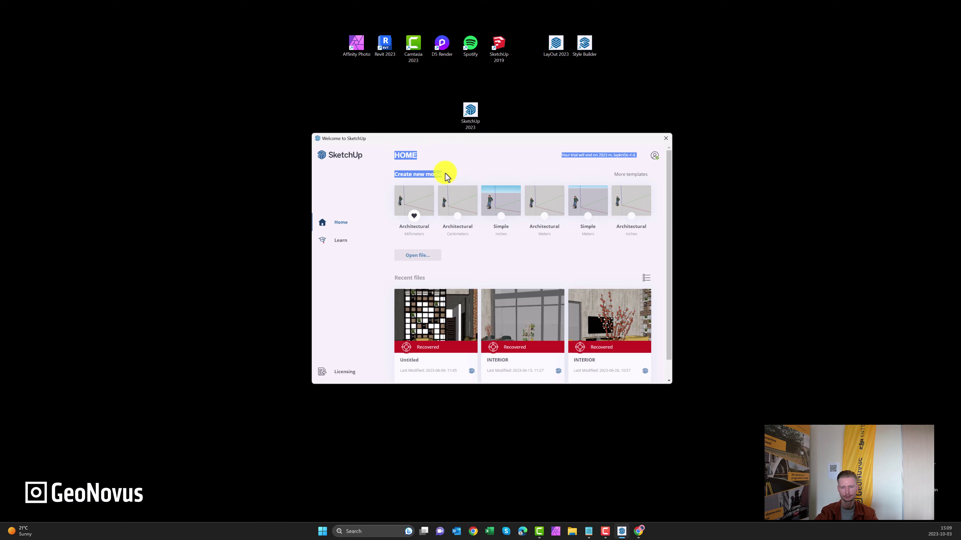
{"action": "left_click", "coordinate": [456, 163]}
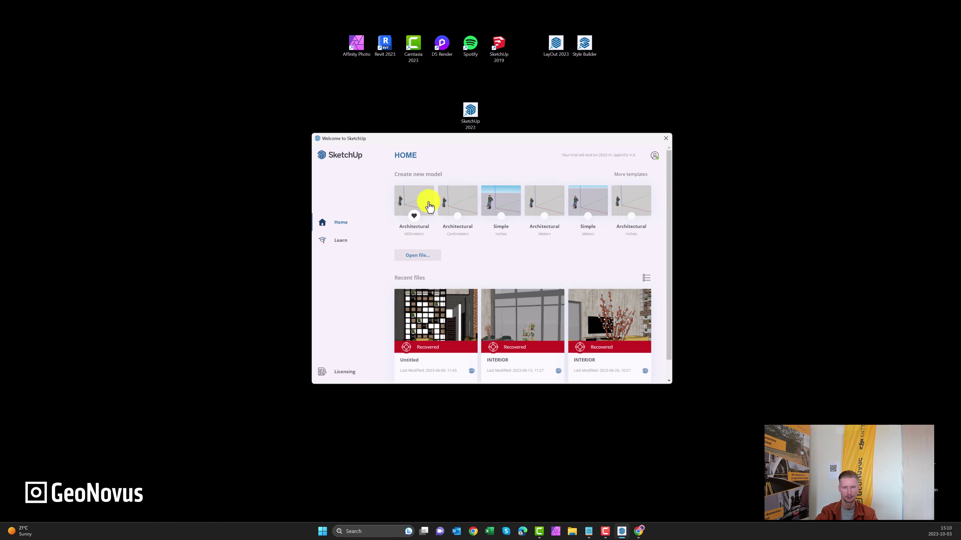
- Create a new Architectural Millimeters model and orbit around the scale figure
{"action": "left_click", "coordinate": [427, 203]}
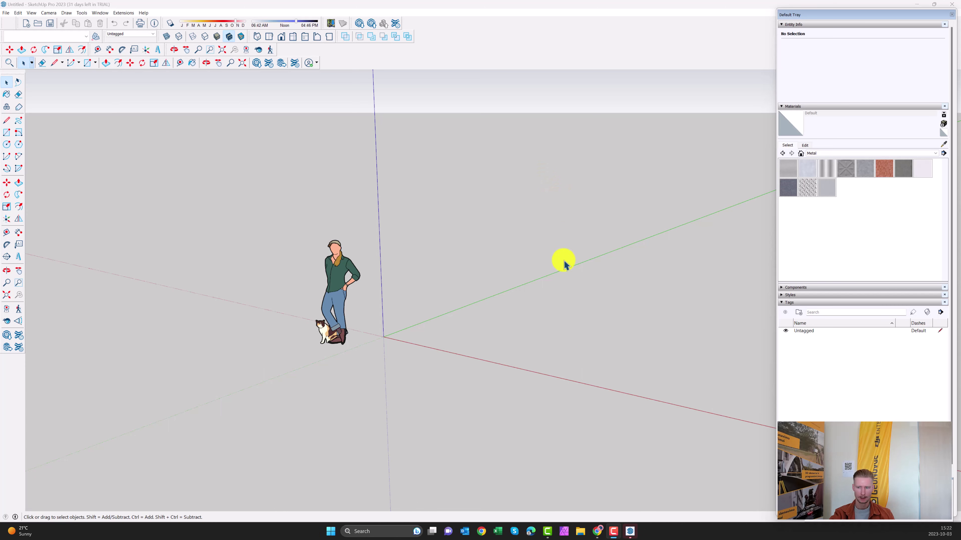
{"action": "scroll", "coordinate": [548, 254], "scroll_direction": "down", "scroll_amount": 3}
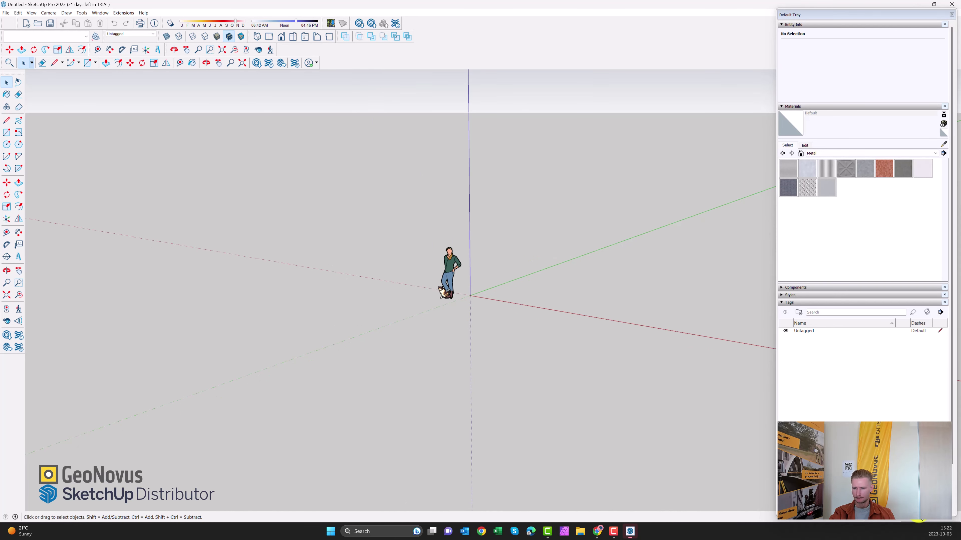
{"action": "mouse_move", "coordinate": [388, 345]}
{"action": "middle_mouse_down"}
{"action": "mouse_move", "coordinate": [487, 234]}
{"action": "mouse_move", "coordinate": [422, 247]}
{"action": "mouse_move", "coordinate": [304, 298]}
{"action": "mouse_move", "coordinate": [418, 308]}
{"action": "middle_mouse_up"}
{"action": "scroll", "coordinate": [336, 309], "scroll_direction": "up", "scroll_amount": 3}
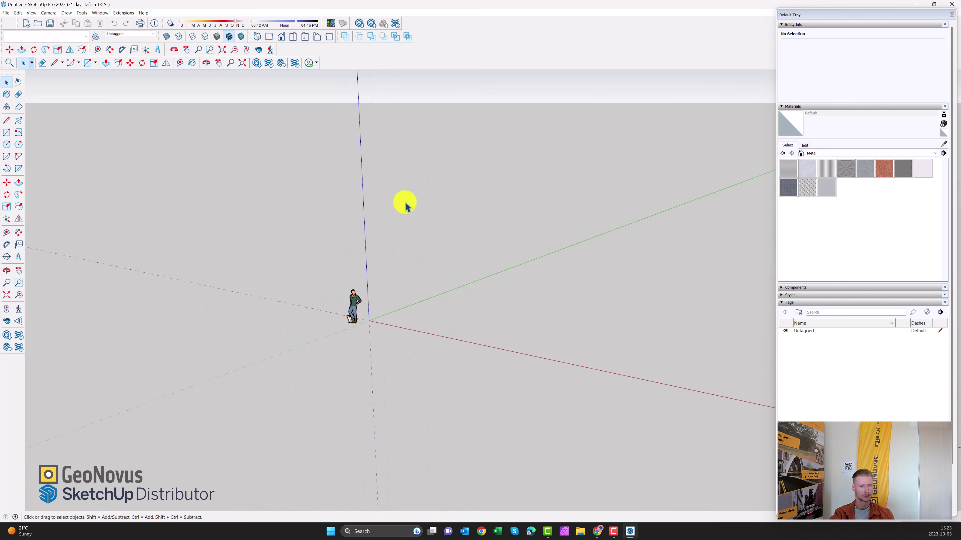
{"action": "middle_click_drag", "start_coordinate": [525, 221], "coordinate": [444, 281]}
{"action": "scroll", "coordinate": [444, 281], "scroll_direction": "up", "scroll_amount": 2}
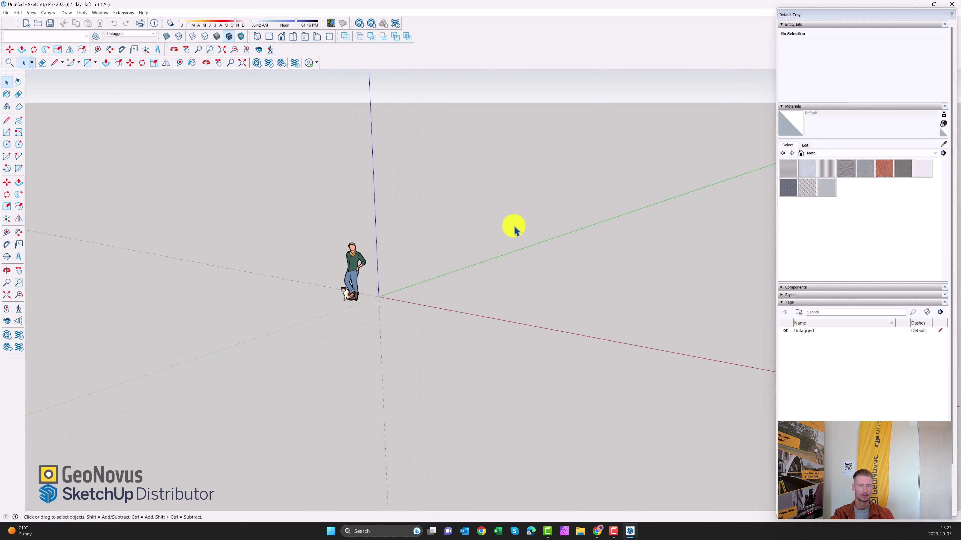
{"action": "mouse_move", "coordinate": [461, 212]}
{"action": "middle_mouse_down"}
{"action": "mouse_move", "coordinate": [275, 225]}
{"action": "mouse_move", "coordinate": [288, 242]}
{"action": "middle_mouse_up"}
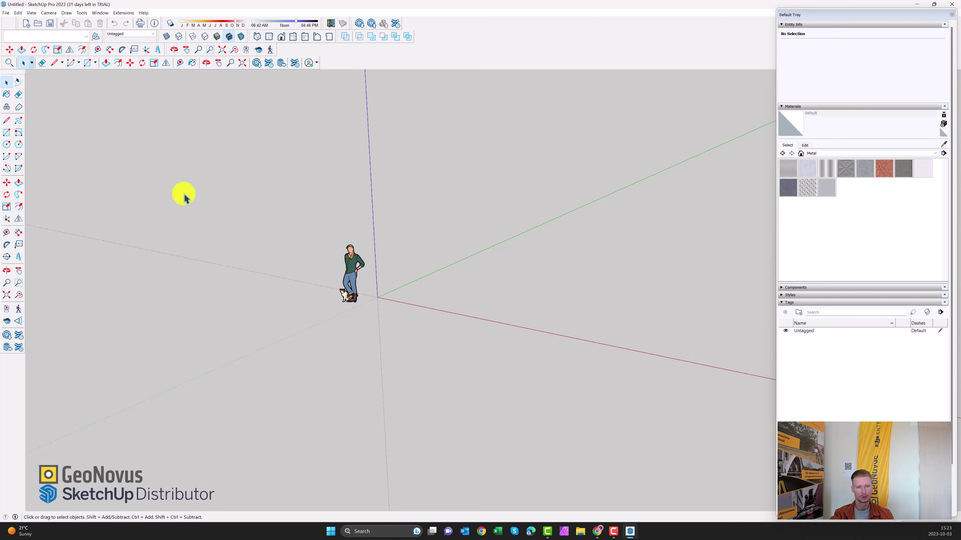
{"action": "middle_click_drag", "start_coordinate": [185, 193], "coordinate": [326, 205]}
{"action": "middle_click_drag", "start_coordinate": [484, 189], "coordinate": [377, 203]}
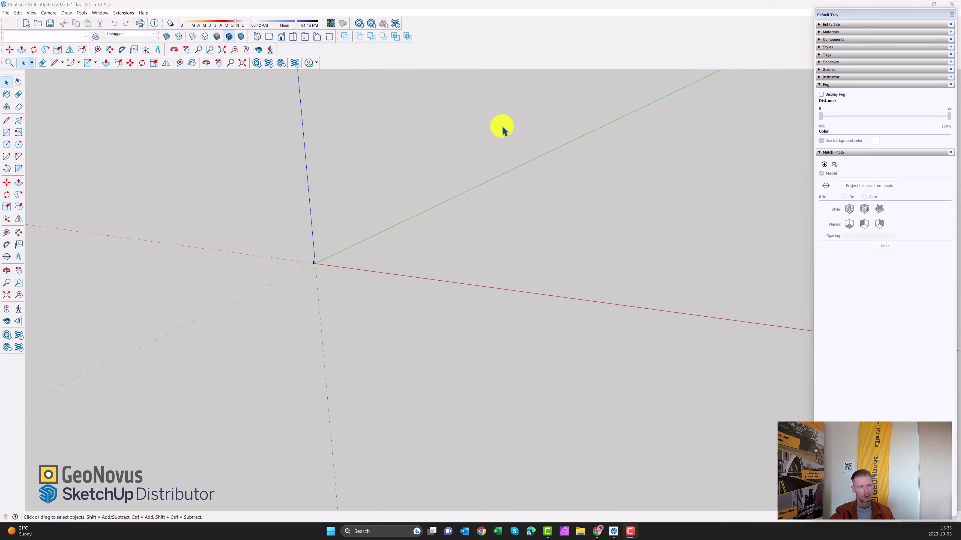
- Browse the menu bar, starting with the File menu
{"action": "left_click", "coordinate": [6, 12]}
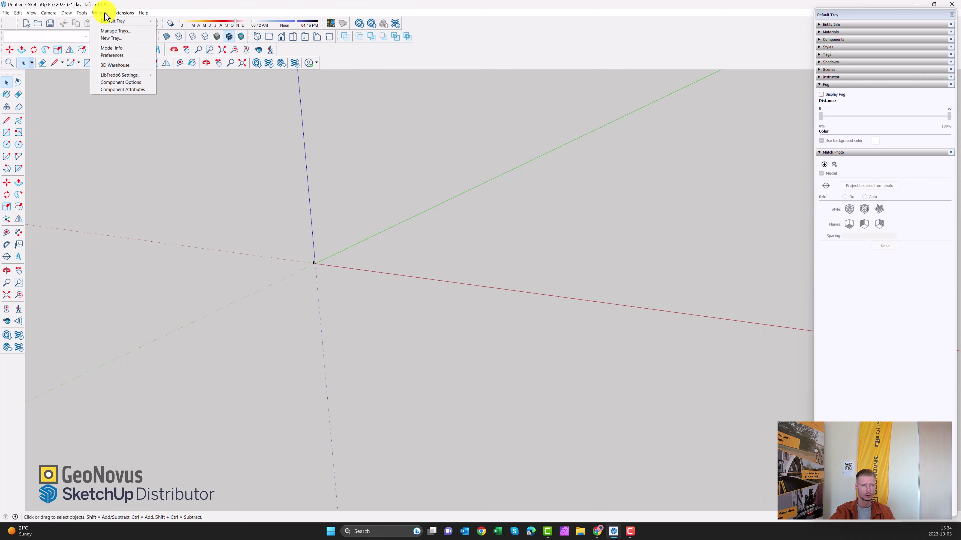
- Check the Model Info units page, then float the Camera toolbar into the workspace
{"action": "left_click", "coordinate": [132, 52]}
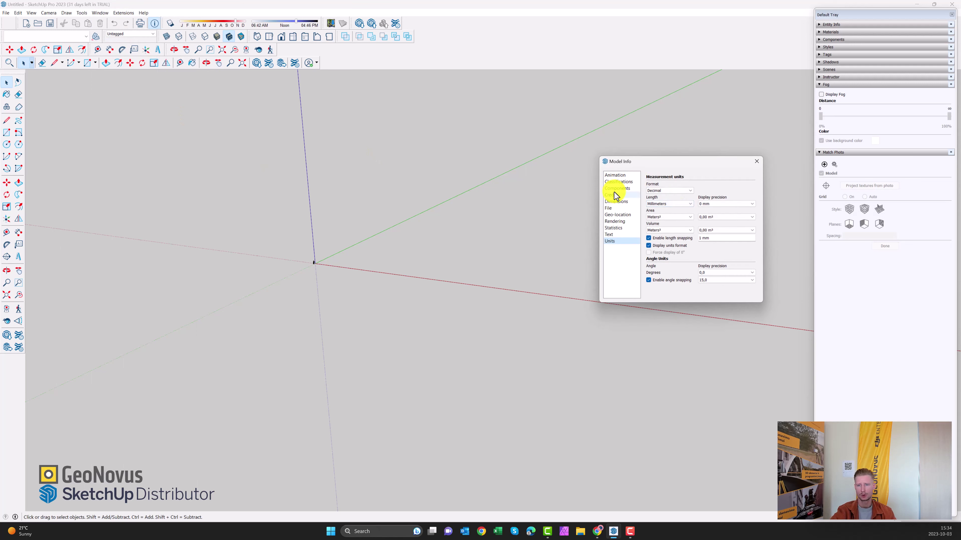
{"action": "key", "text": "Escape"}
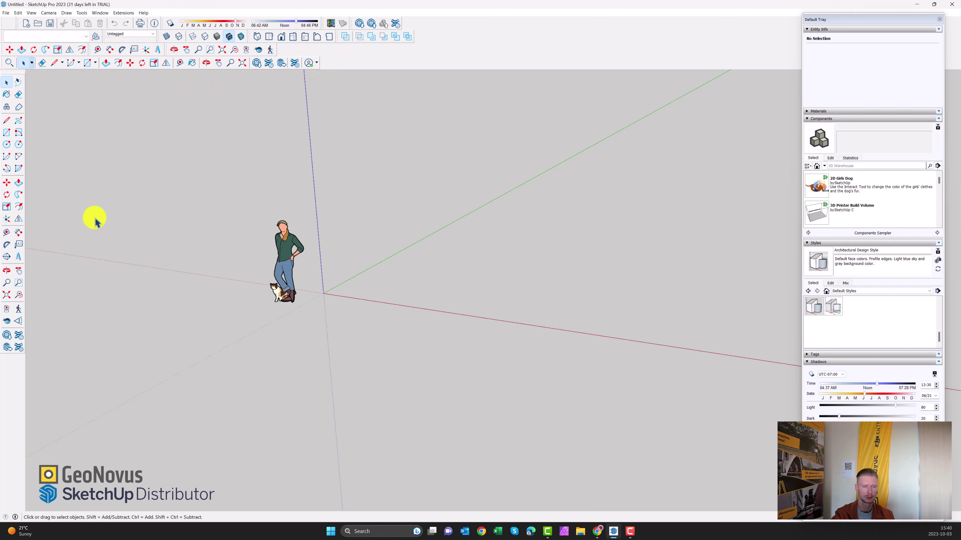
{"action": "mouse_move", "coordinate": [94, 217]}
{"action": "middle_mouse_down"}
{"action": "mouse_move", "coordinate": [183, 238]}
{"action": "mouse_move", "coordinate": [166, 227]}
{"action": "middle_mouse_up"}
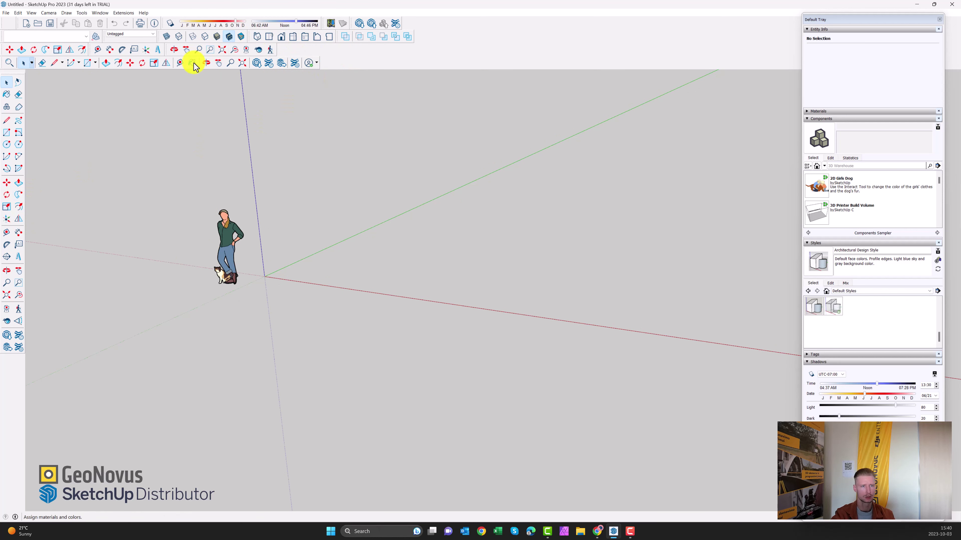
{"action": "left_click_drag", "start_coordinate": [168, 49], "coordinate": [469, 51]}
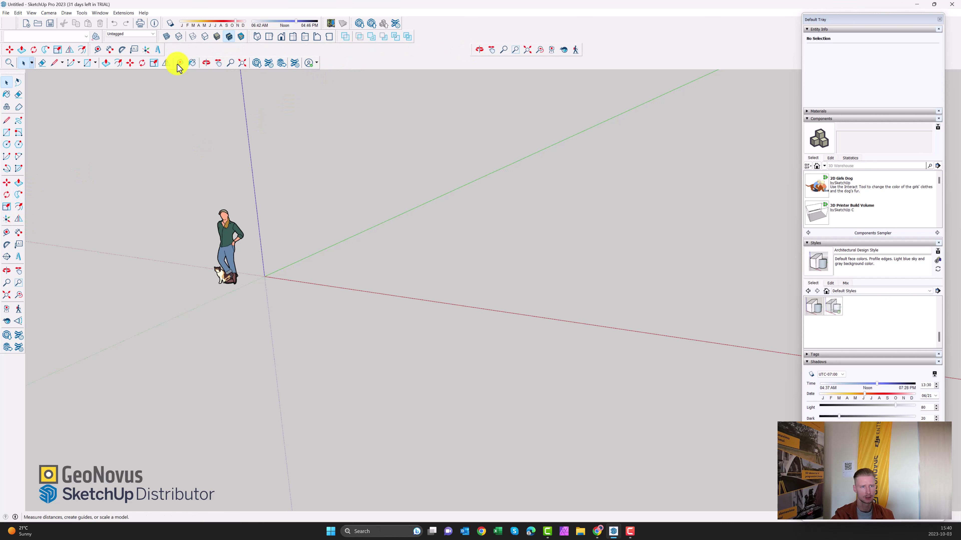
- Turn off the Location, Camera, Classifier and Warehouse toolbars in the Toolbars dialog
{"action": "right_click", "coordinate": [387, 50]}
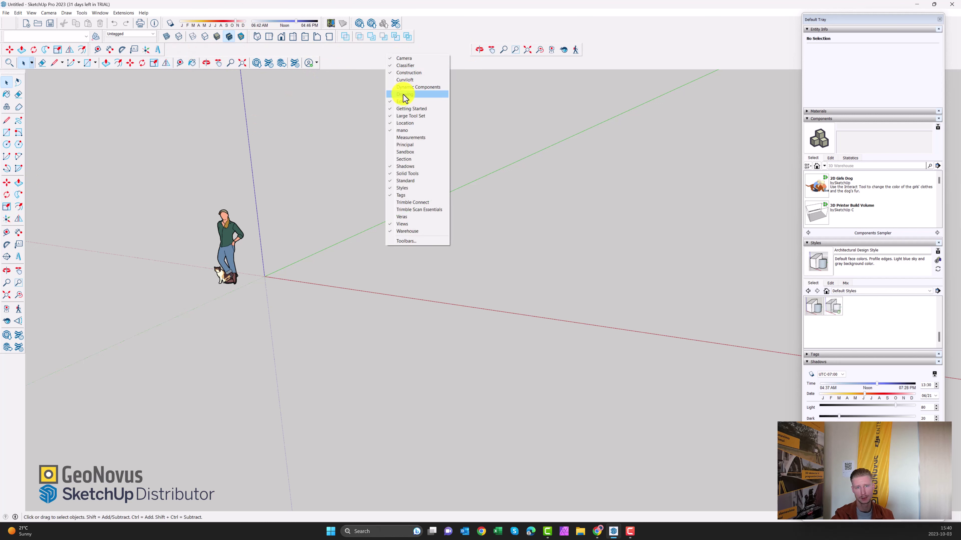
{"action": "left_click", "coordinate": [406, 241]}
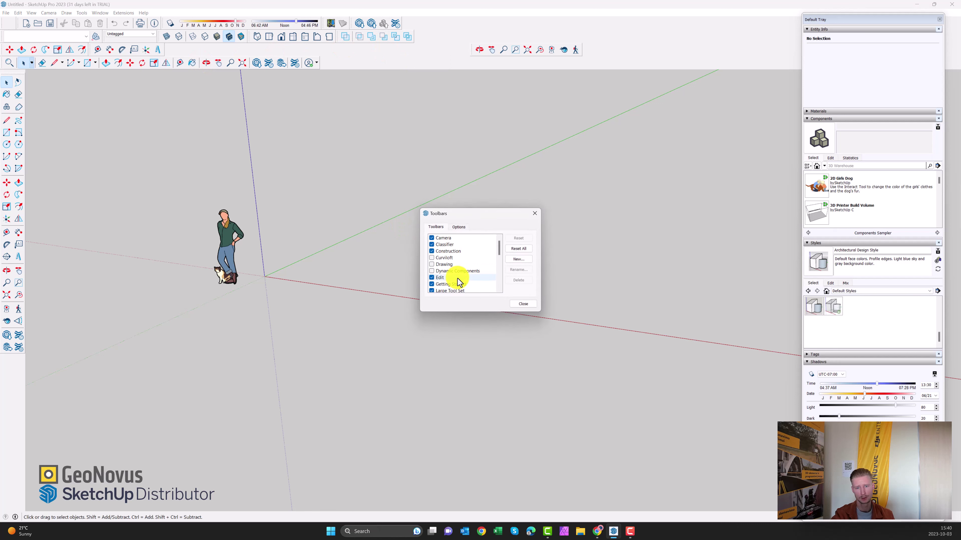
{"action": "left_click", "coordinate": [432, 238]}
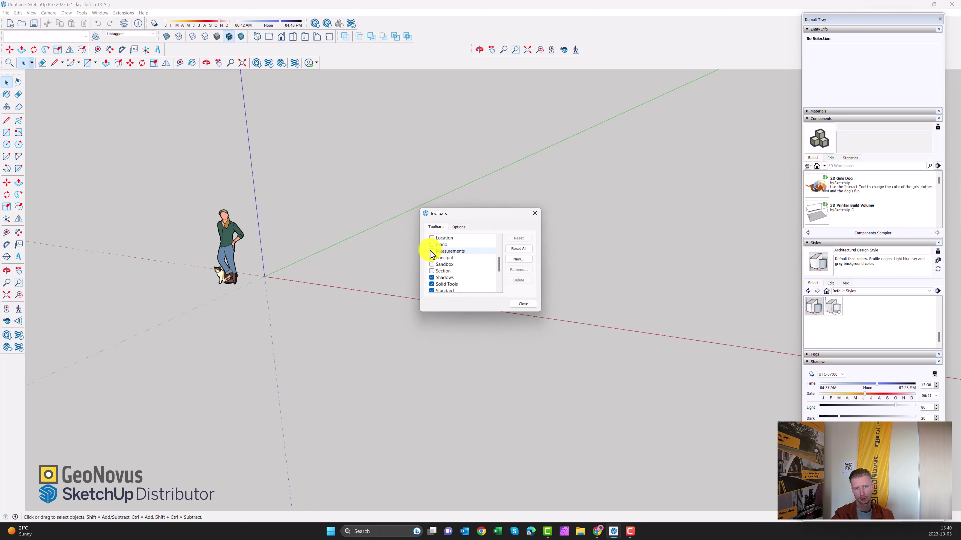
{"action": "scroll", "coordinate": [431, 261], "scroll_direction": "up", "scroll_amount": 3}
{"action": "left_click", "coordinate": [433, 245]}
{"action": "left_click", "coordinate": [431, 238]}
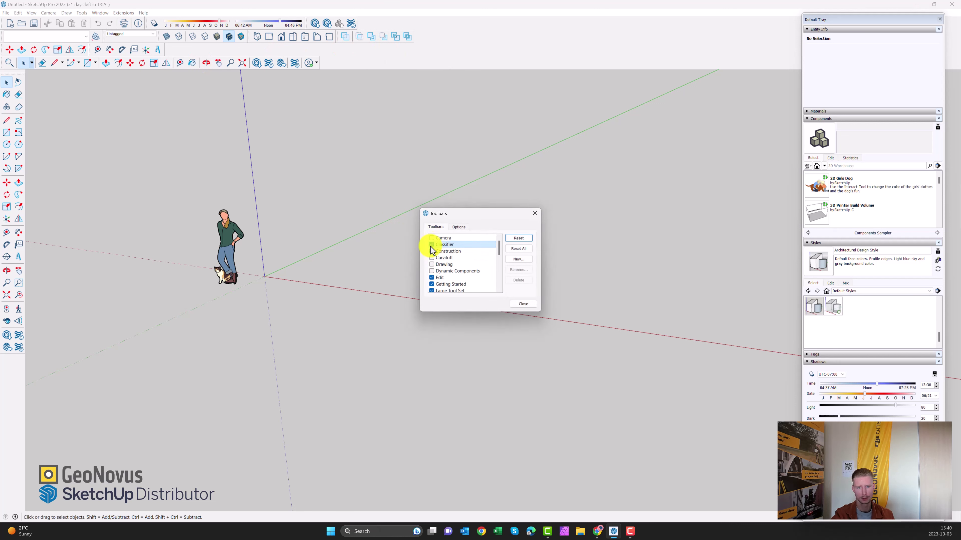
{"action": "scroll", "coordinate": [431, 265], "scroll_direction": "down", "scroll_amount": 5}
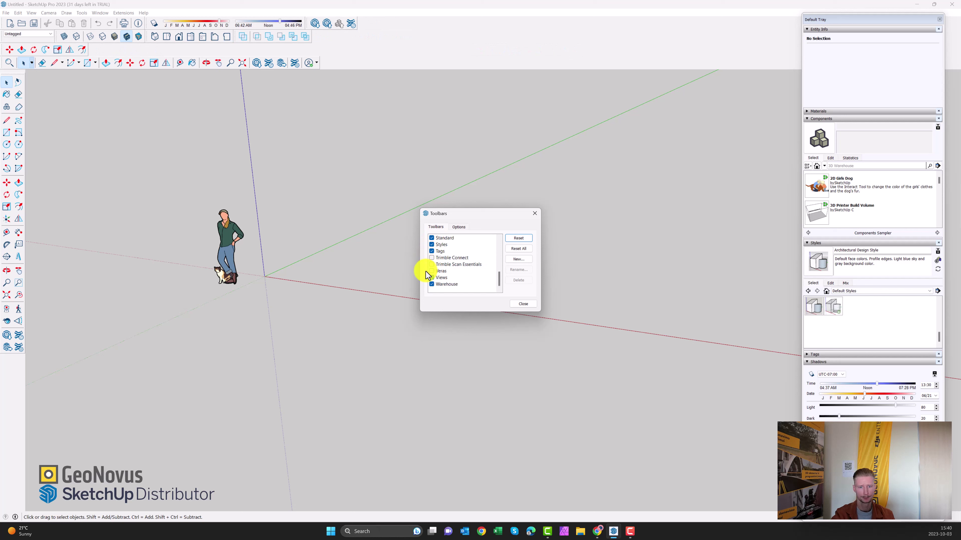
{"action": "left_click", "coordinate": [432, 284]}
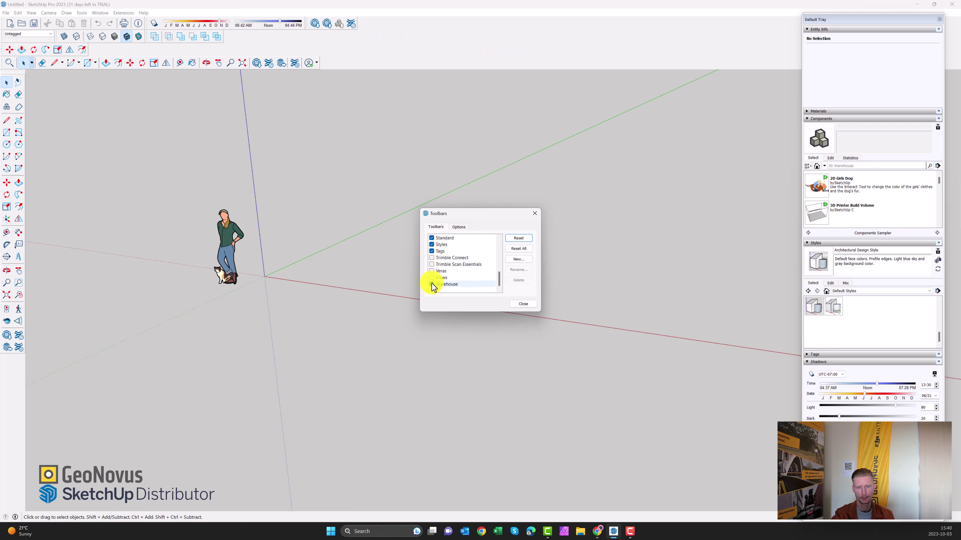
{"action": "left_click", "coordinate": [534, 214]}
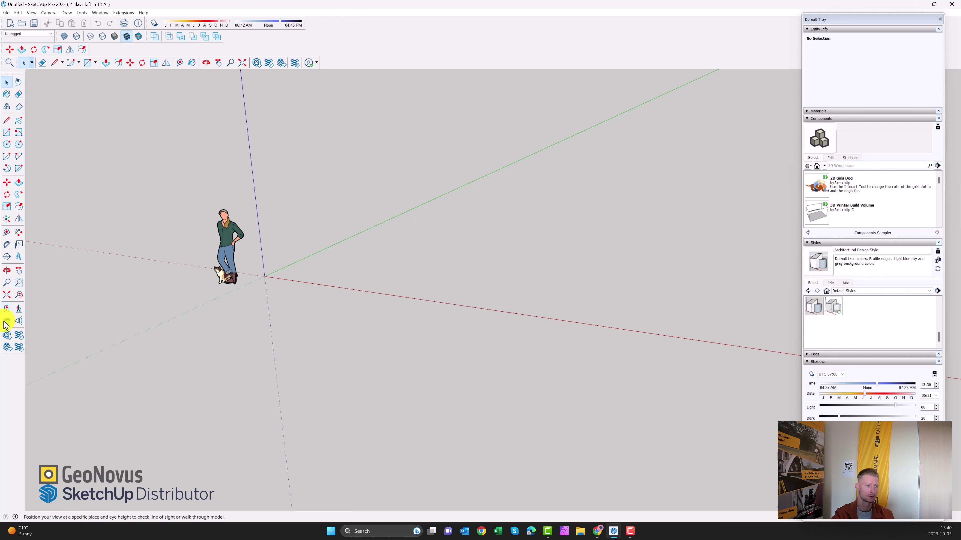
{"action": "right_click", "coordinate": [11, 366]}
{"action": "left_click", "coordinate": [55, 362]}
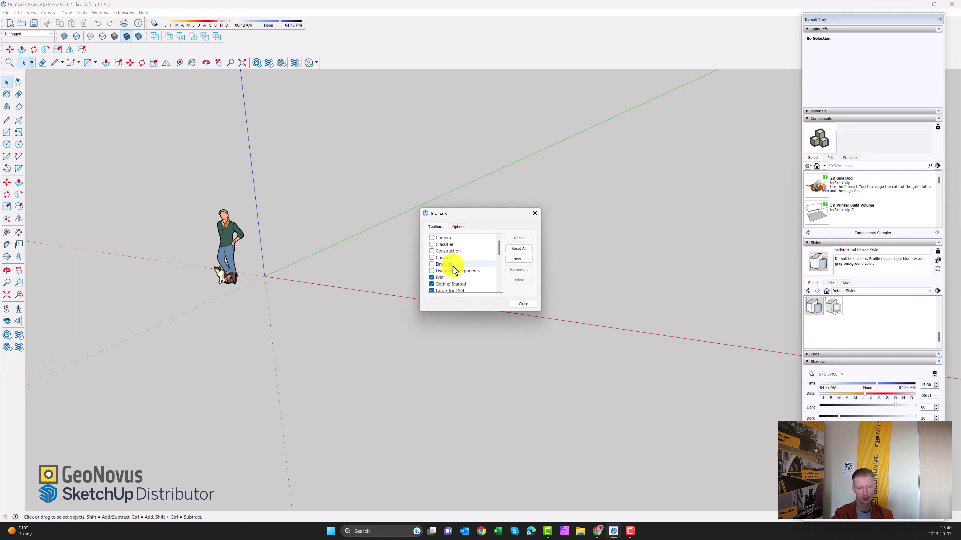
{"action": "scroll", "coordinate": [455, 269], "scroll_direction": "down", "scroll_amount": 1}
{"action": "left_click", "coordinate": [433, 271]}
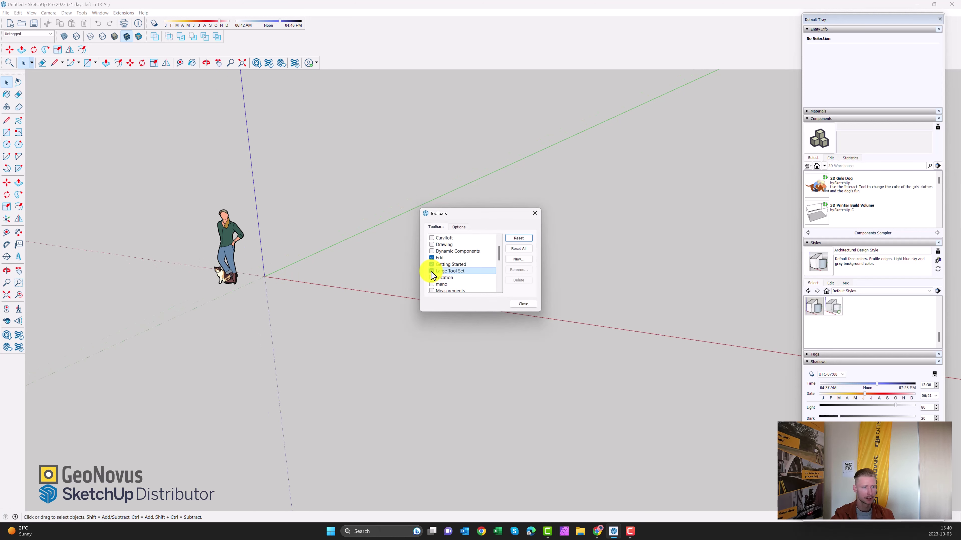
{"action": "left_click", "coordinate": [524, 304]}
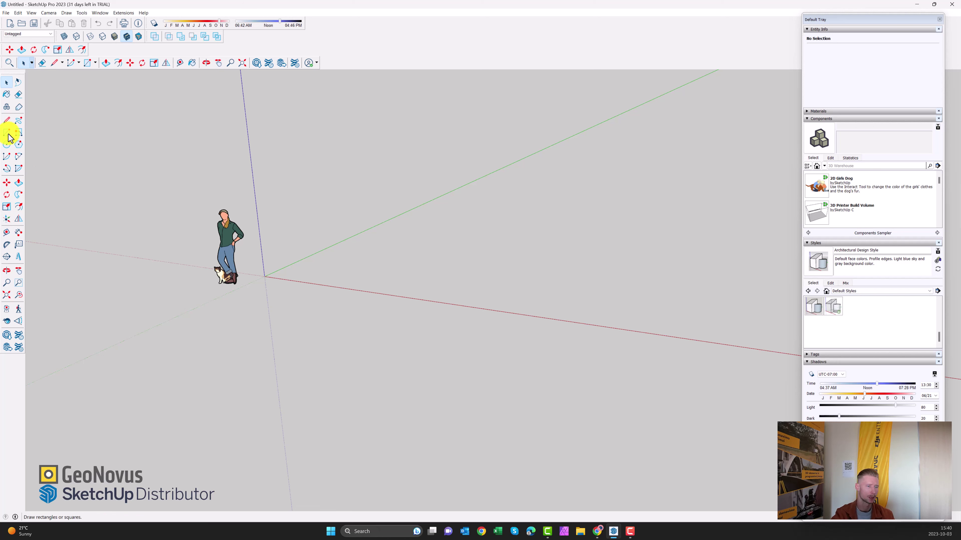
- Shift the Default Tray slightly left and collapse its Fog and Match Photo panels
{"action": "middle_click_drag", "start_coordinate": [143, 212], "coordinate": [257, 174]}
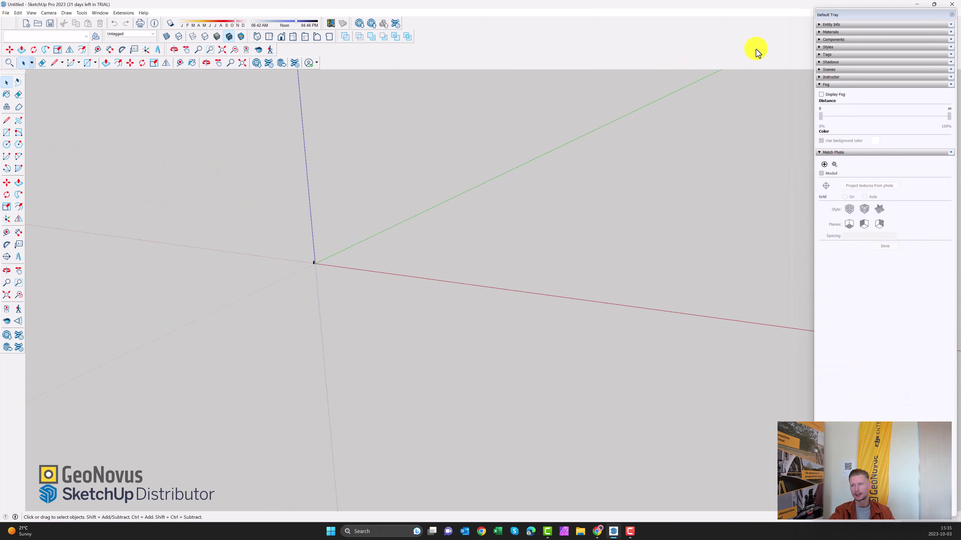
{"action": "left_click_drag", "start_coordinate": [852, 15], "coordinate": [809, 22]}
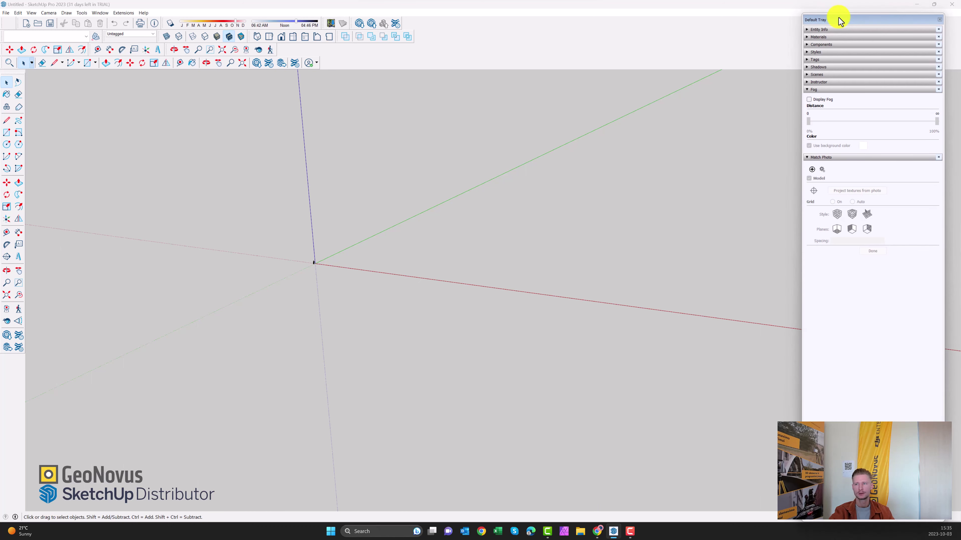
{"action": "left_click", "coordinate": [122, 14]}
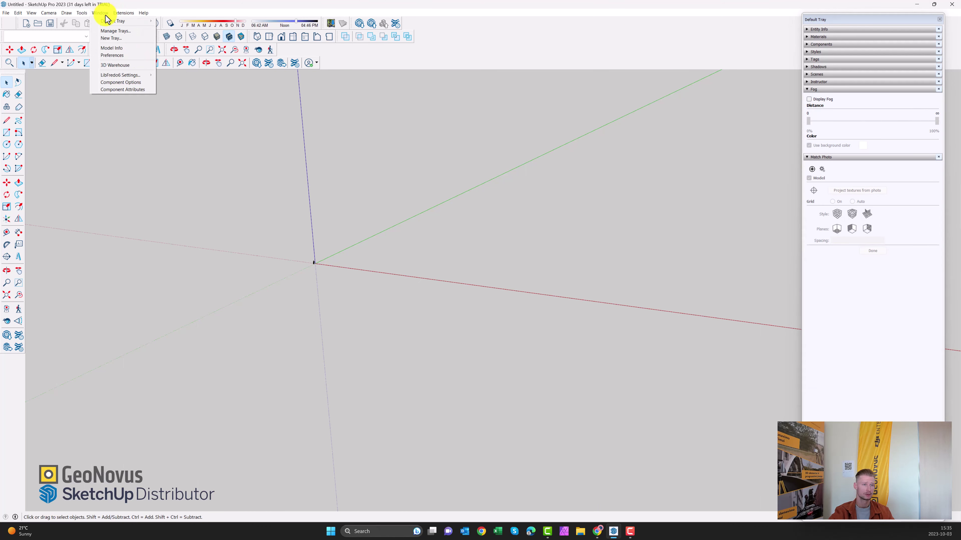
{"action": "mouse_move", "coordinate": [112, 20]}
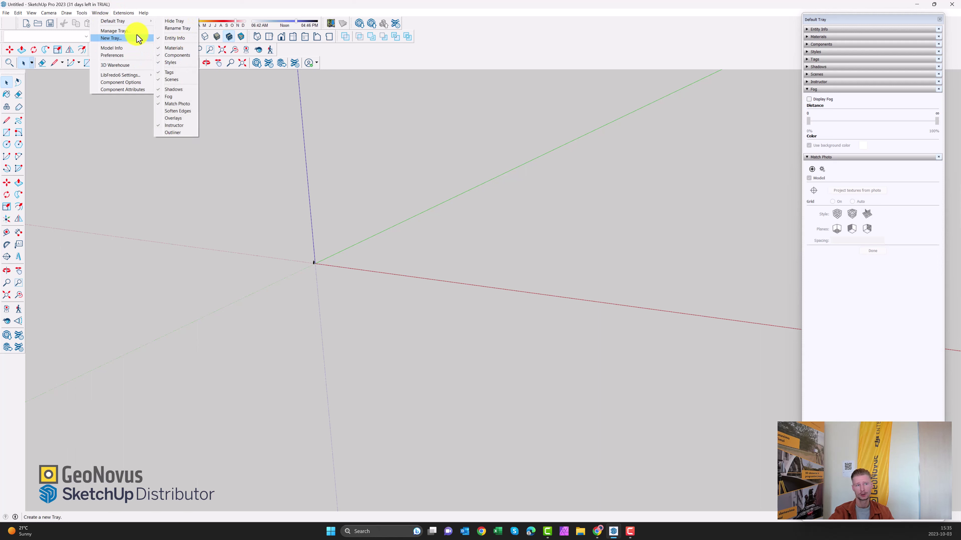
{"action": "left_click", "coordinate": [876, 158]}
{"action": "left_click", "coordinate": [874, 89]}
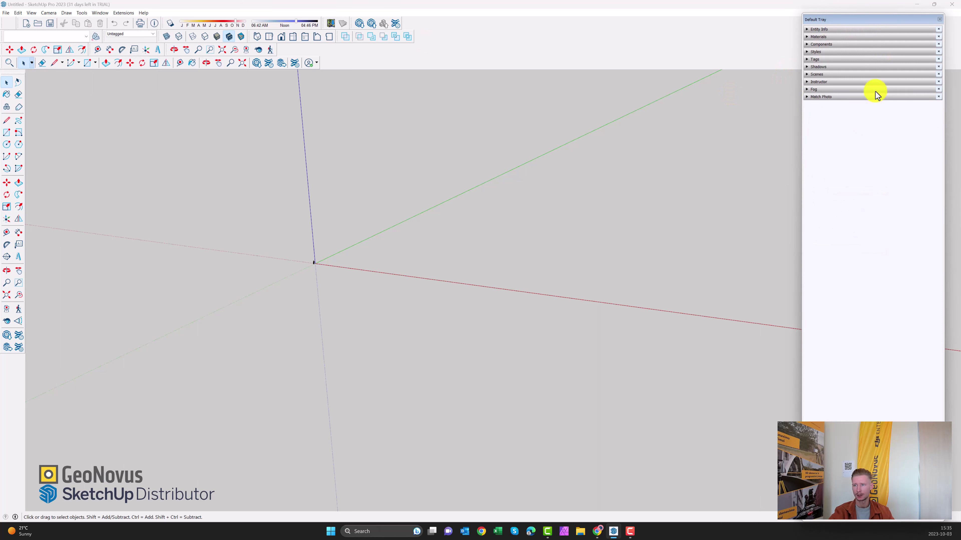
- Expand Entity Info and select the scale figure to view its component details, then deselect
{"action": "left_click", "coordinate": [866, 29]}
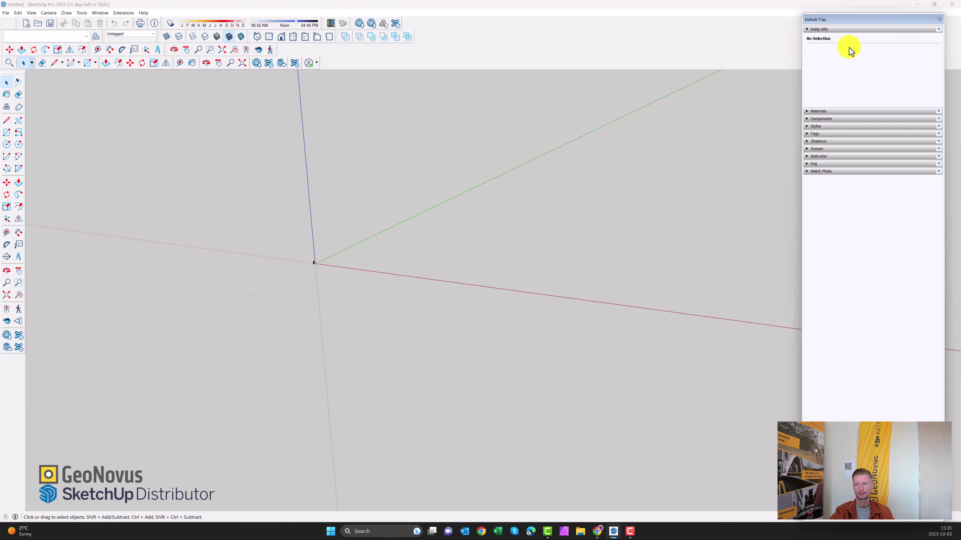
{"action": "left_click", "coordinate": [820, 30]}
{"action": "left_click", "coordinate": [827, 30]}
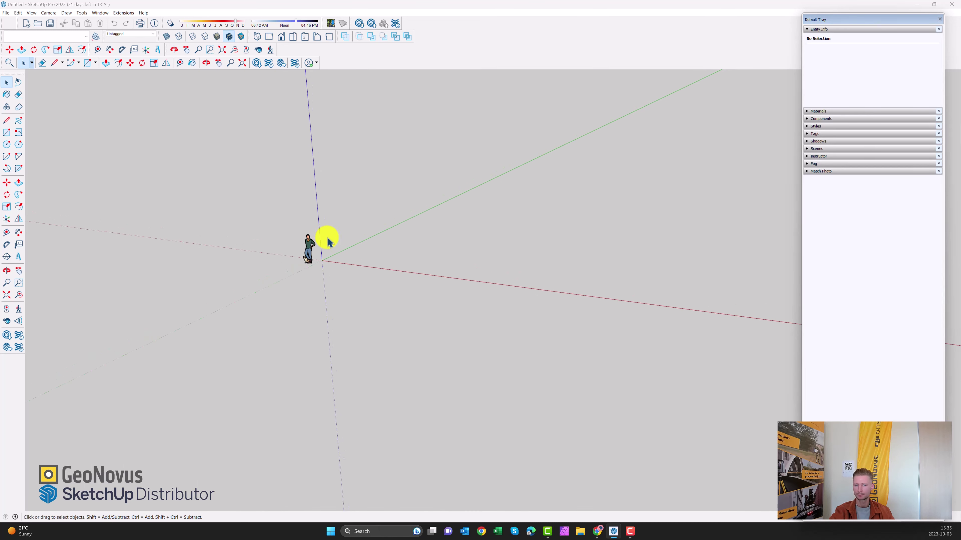
{"action": "left_click", "coordinate": [284, 253]}
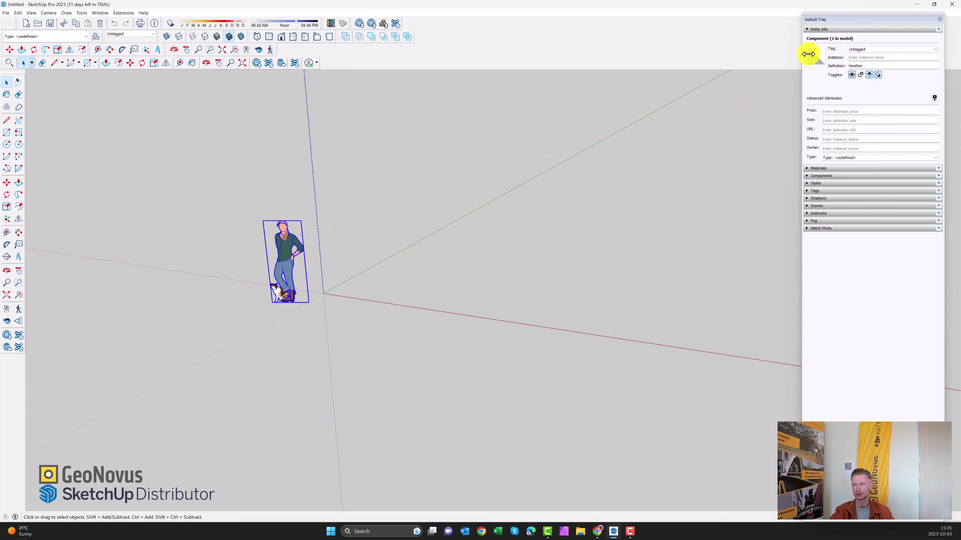
{"action": "left_click", "coordinate": [337, 268]}
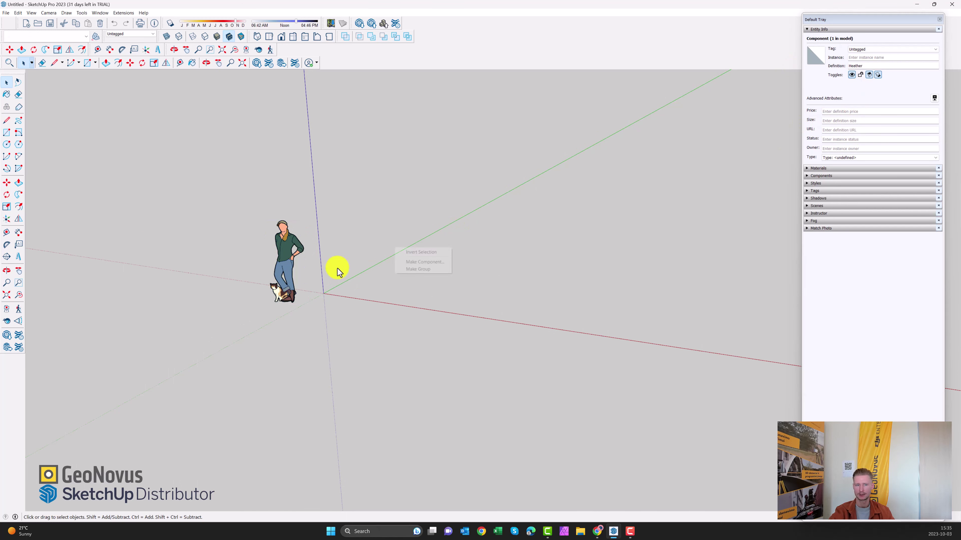
- Browse the Patterns, Synthetic Surfaces and Tile material categories, then collapse Materials
{"action": "left_click", "coordinate": [851, 110]}
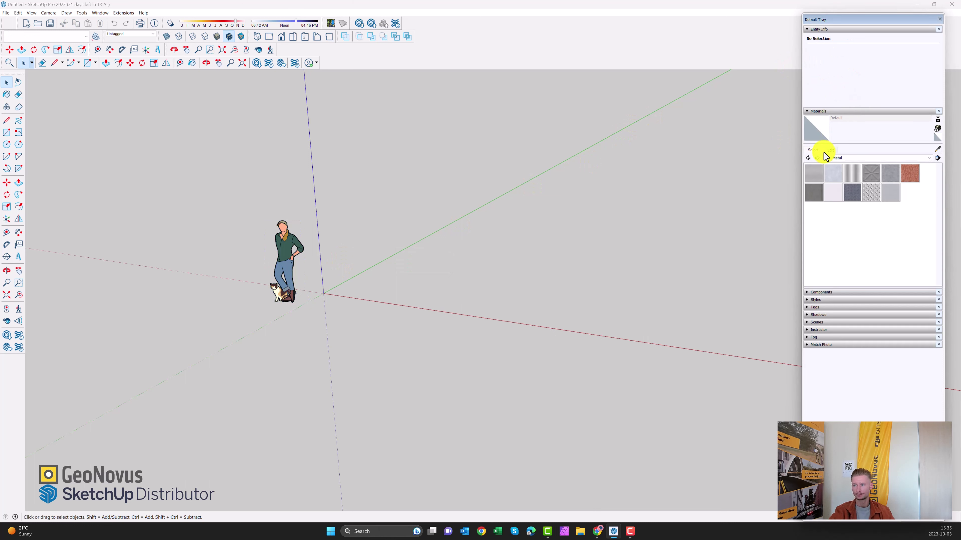
{"action": "left_click", "coordinate": [876, 162]}
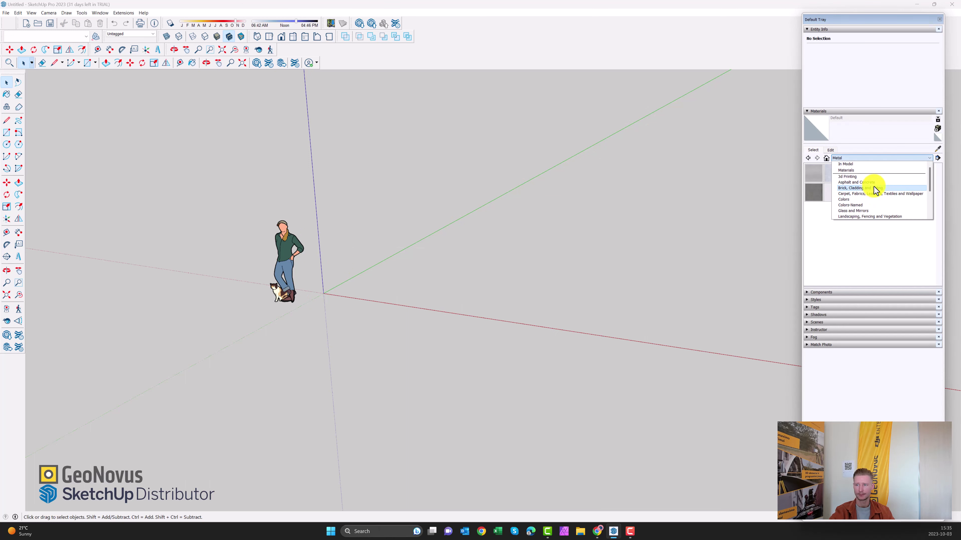
{"action": "left_click", "coordinate": [882, 176]}
{"action": "left_click", "coordinate": [888, 158]}
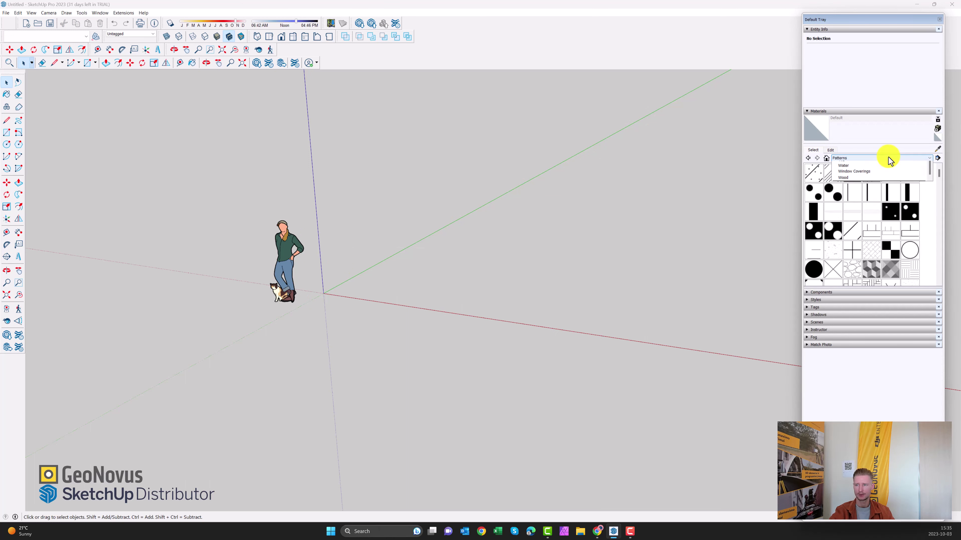
{"action": "left_click", "coordinate": [874, 193]}
{"action": "left_click", "coordinate": [885, 158]}
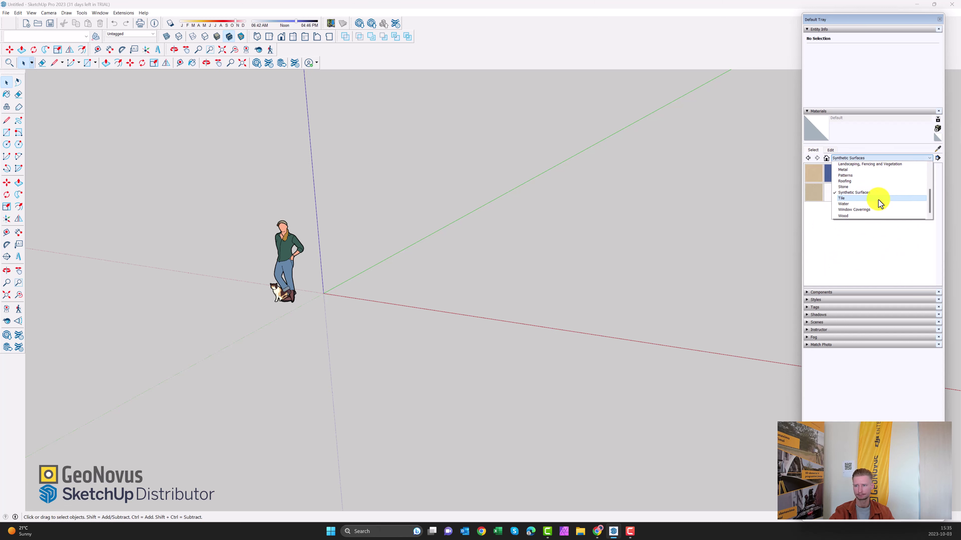
{"action": "left_click", "coordinate": [877, 198]}
{"action": "left_click", "coordinate": [853, 111]}
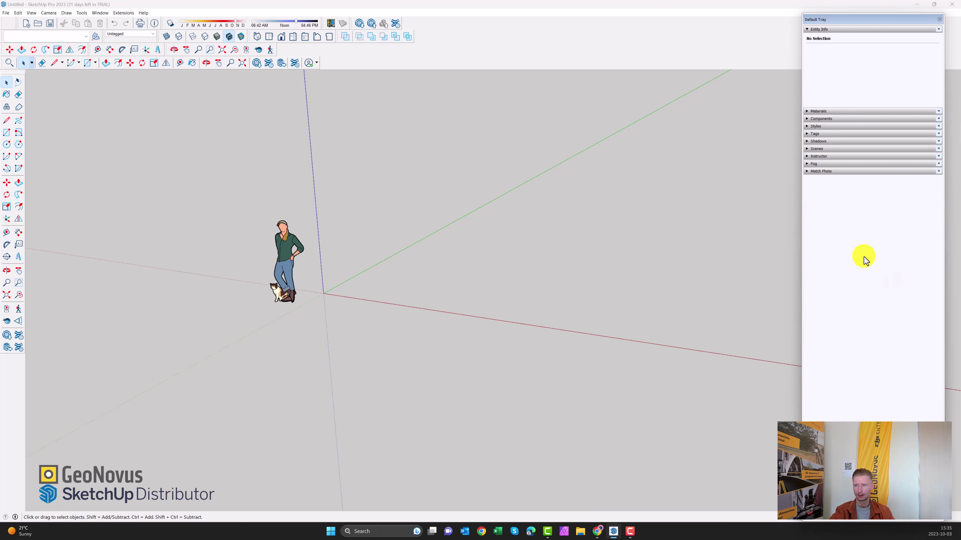